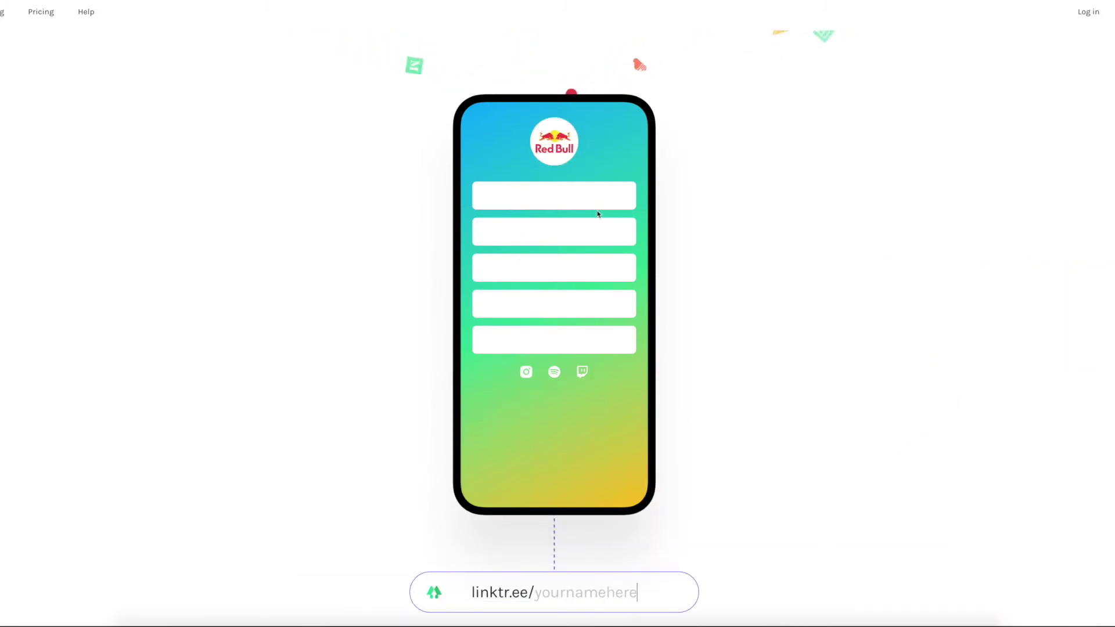
{"action": "scroll", "coordinate": [592, 250], "scroll_direction": "down", "scroll_amount": 10}
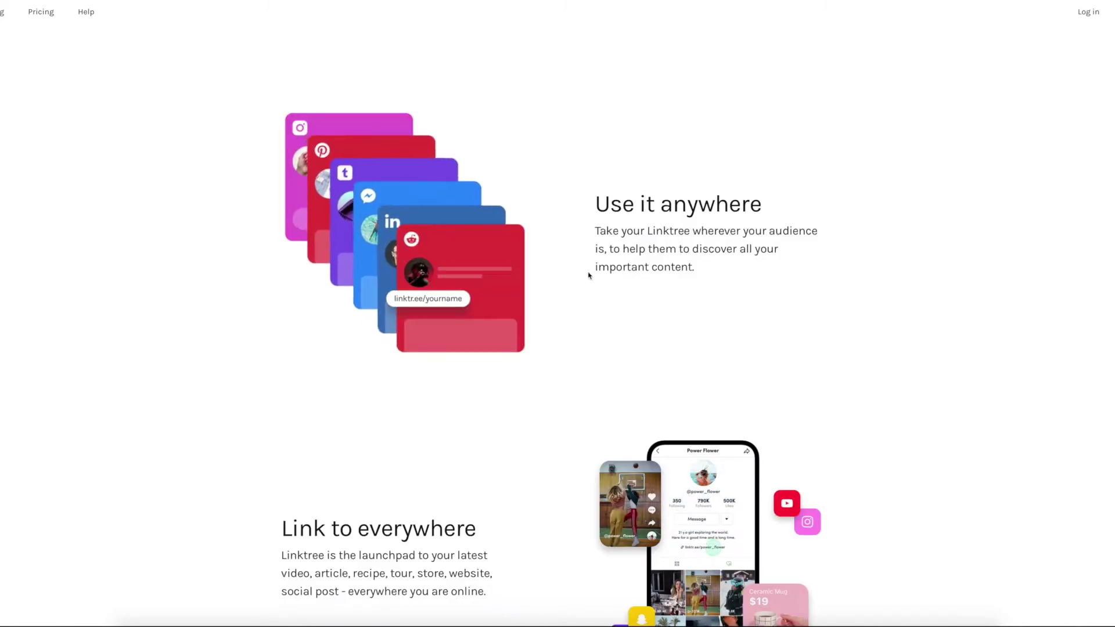
{"action": "scroll", "coordinate": [590, 286], "scroll_direction": "down", "scroll_amount": 3}
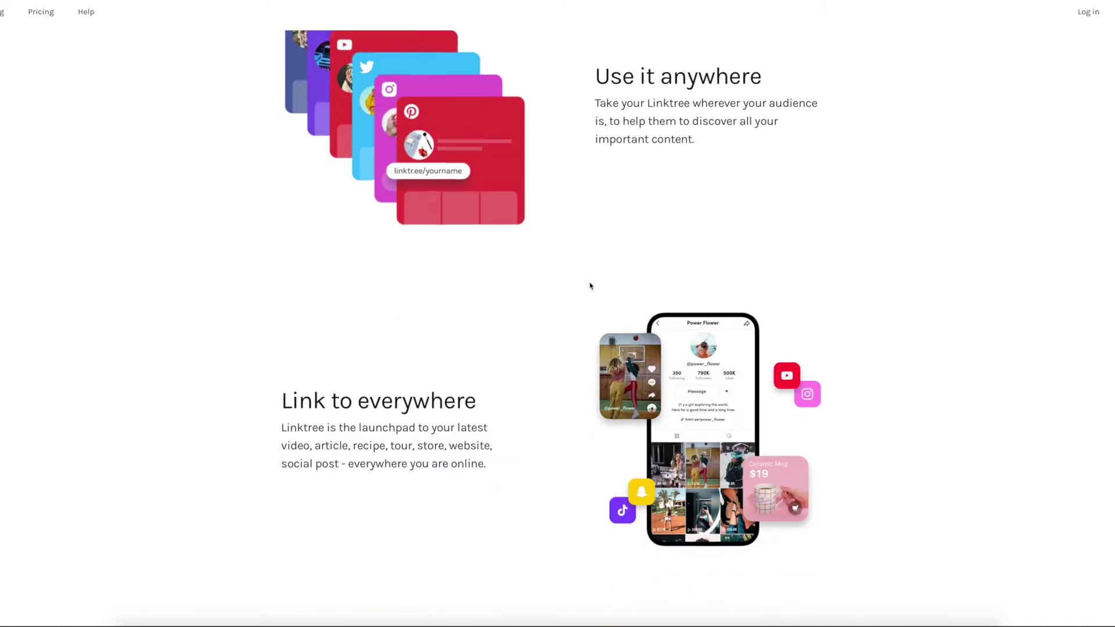
{"action": "scroll", "coordinate": [591, 285], "scroll_direction": "down", "scroll_amount": 2}
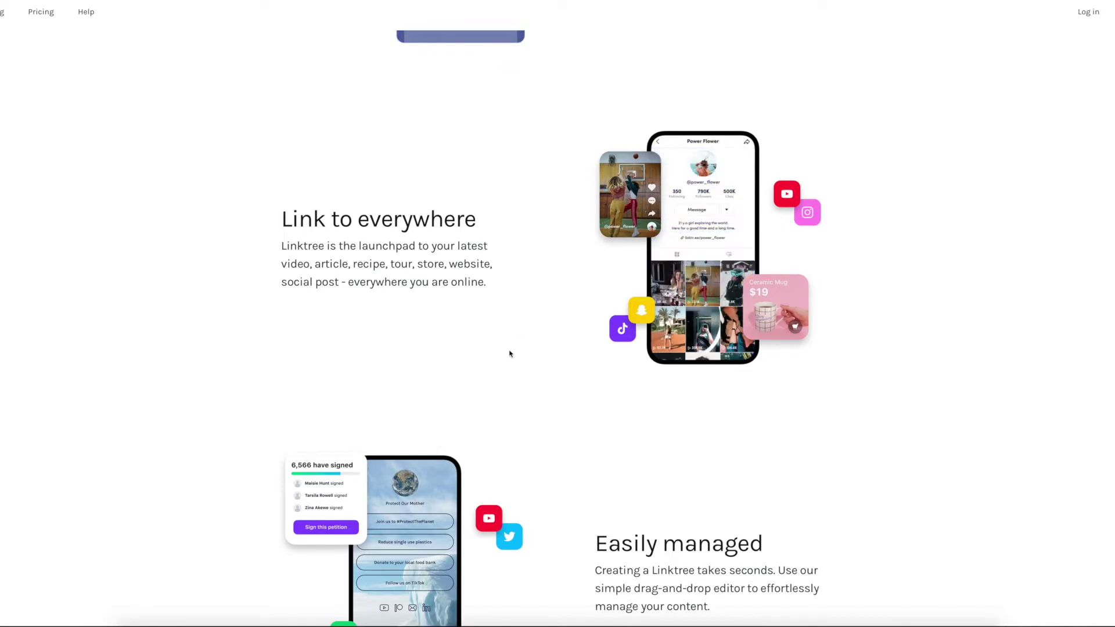
{"action": "scroll", "coordinate": [510, 353], "scroll_direction": "down", "scroll_amount": 3}
{"action": "scroll", "coordinate": [510, 354], "scroll_direction": "down", "scroll_amount": 2}
{"action": "scroll", "coordinate": [510, 354], "scroll_direction": "up", "scroll_amount": 1}
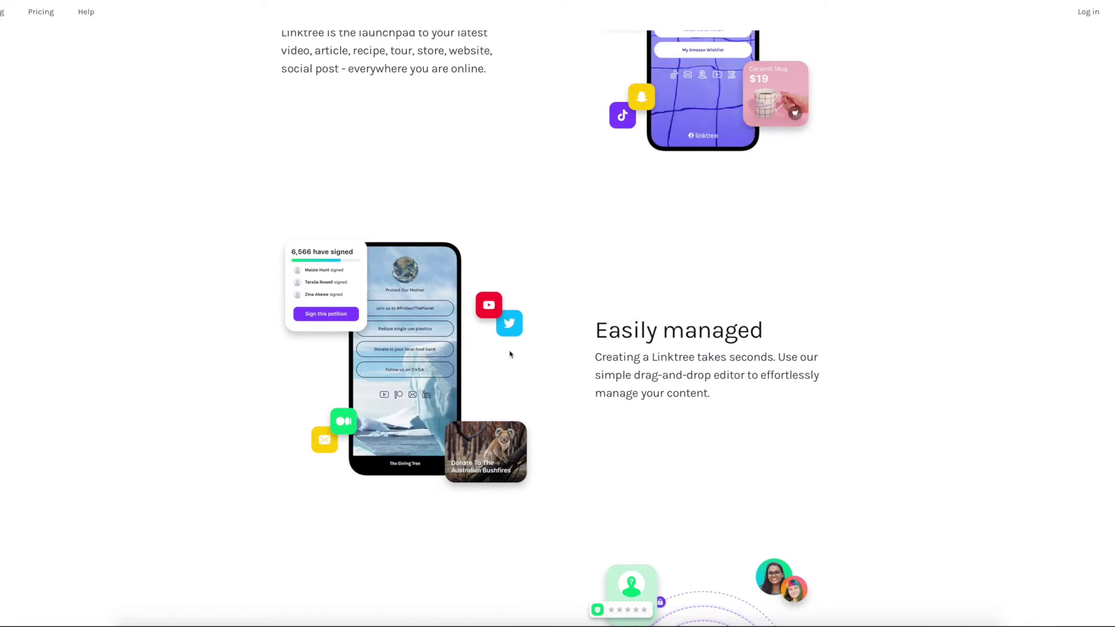
{"action": "scroll", "coordinate": [209, 228], "scroll_direction": "up", "scroll_amount": 4}
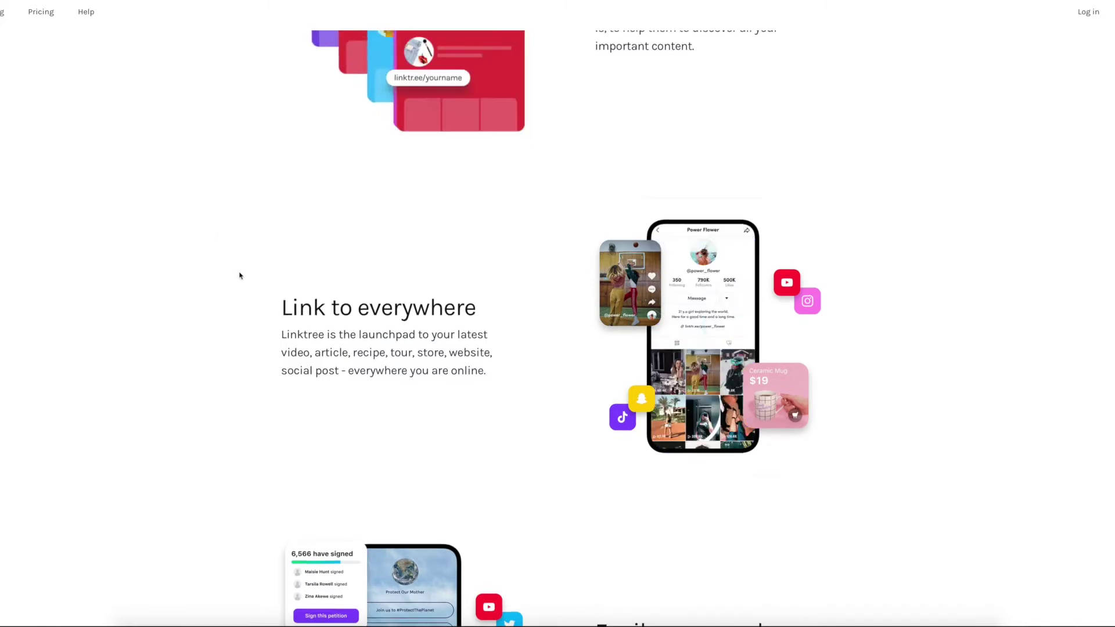
{"action": "scroll", "coordinate": [240, 278], "scroll_direction": "down", "scroll_amount": 5}
{"action": "scroll", "coordinate": [240, 279], "scroll_direction": "down", "scroll_amount": 10}
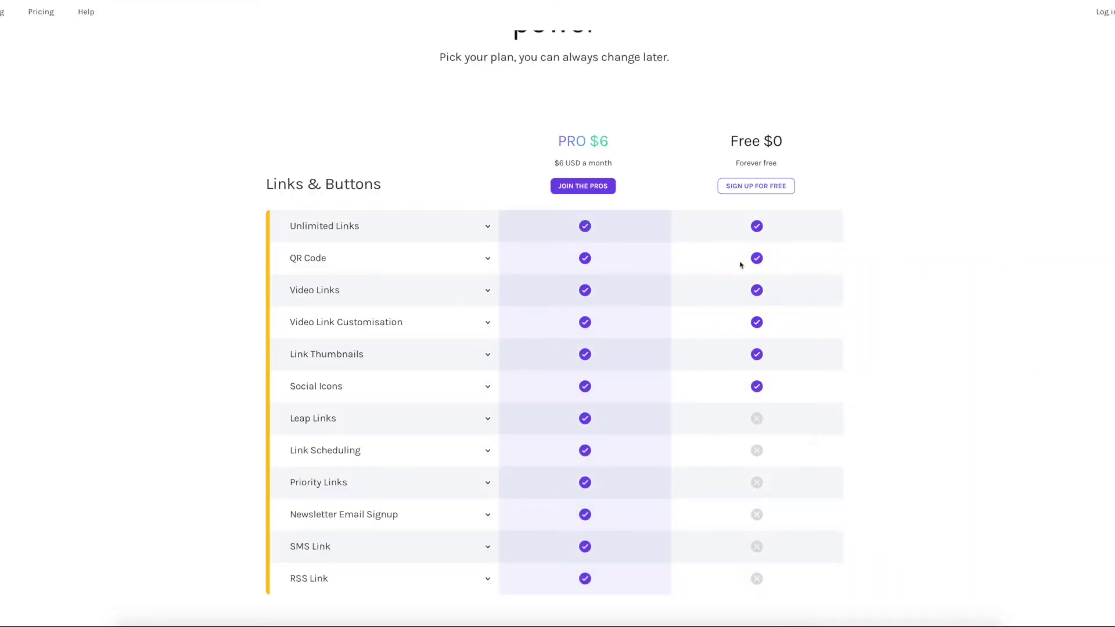
- Expand and collapse the QR Code and Leap Links rows in the PRO $6 vs Free $0 comparison table
{"action": "left_click", "coordinate": [484, 262]}
{"action": "left_click", "coordinate": [484, 261]}
{"action": "scroll", "coordinate": [487, 386], "scroll_direction": "down", "scroll_amount": 1}
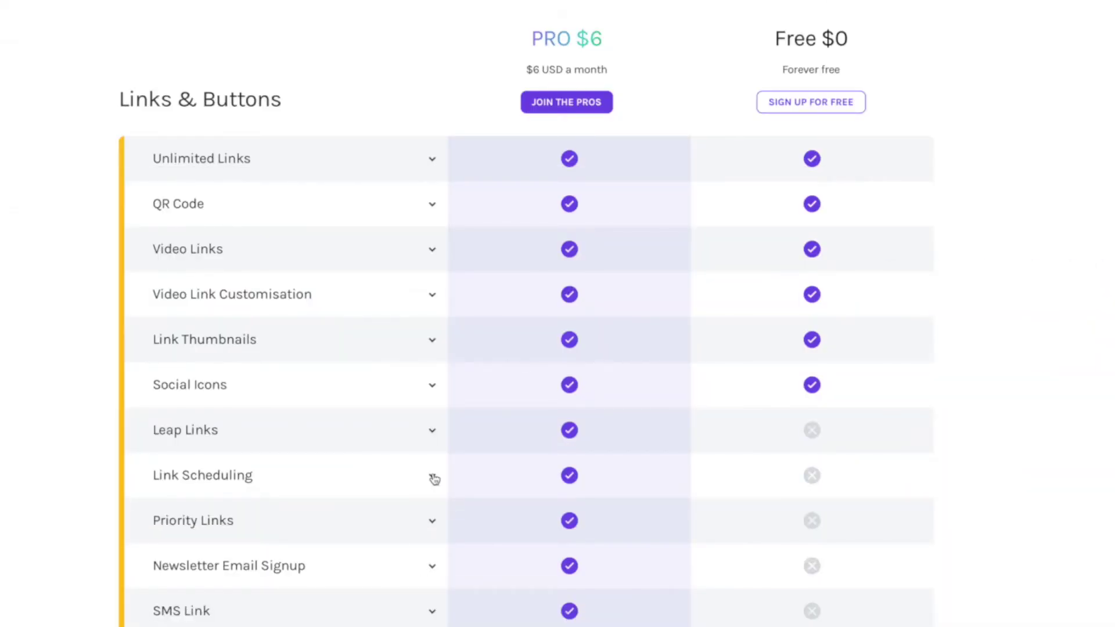
{"action": "left_click", "coordinate": [432, 430]}
{"action": "left_click", "coordinate": [433, 429]}
{"action": "scroll", "coordinate": [398, 568], "scroll_direction": "down", "scroll_amount": 3}
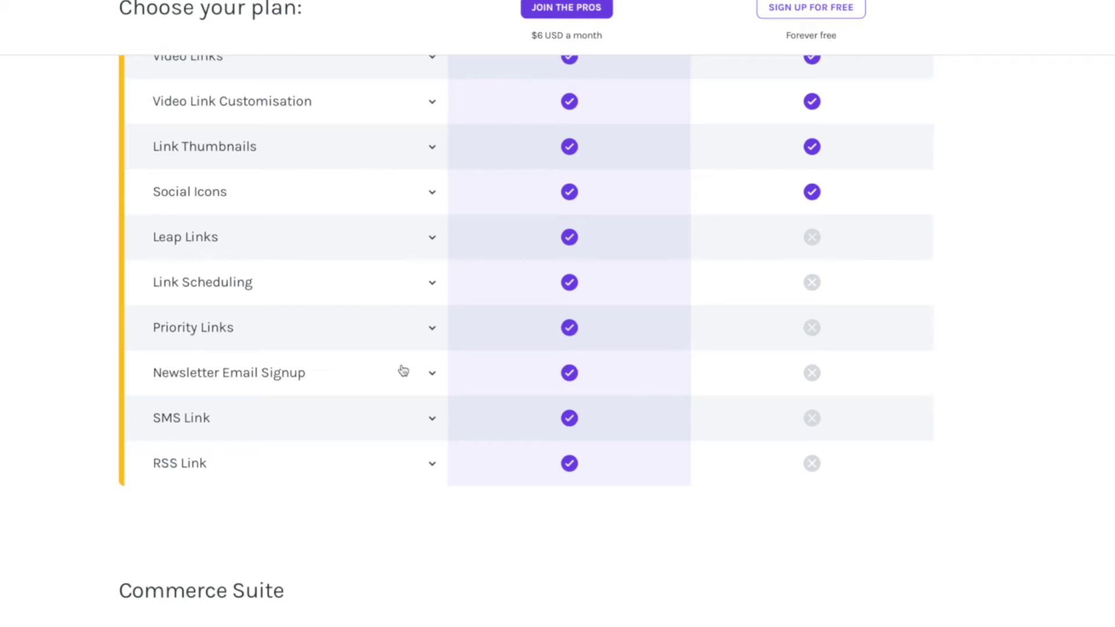
- Expand the SMS Link and RSS Link descriptions, then scroll down past Support Me Links to Analytics
{"action": "left_click", "coordinate": [407, 426]}
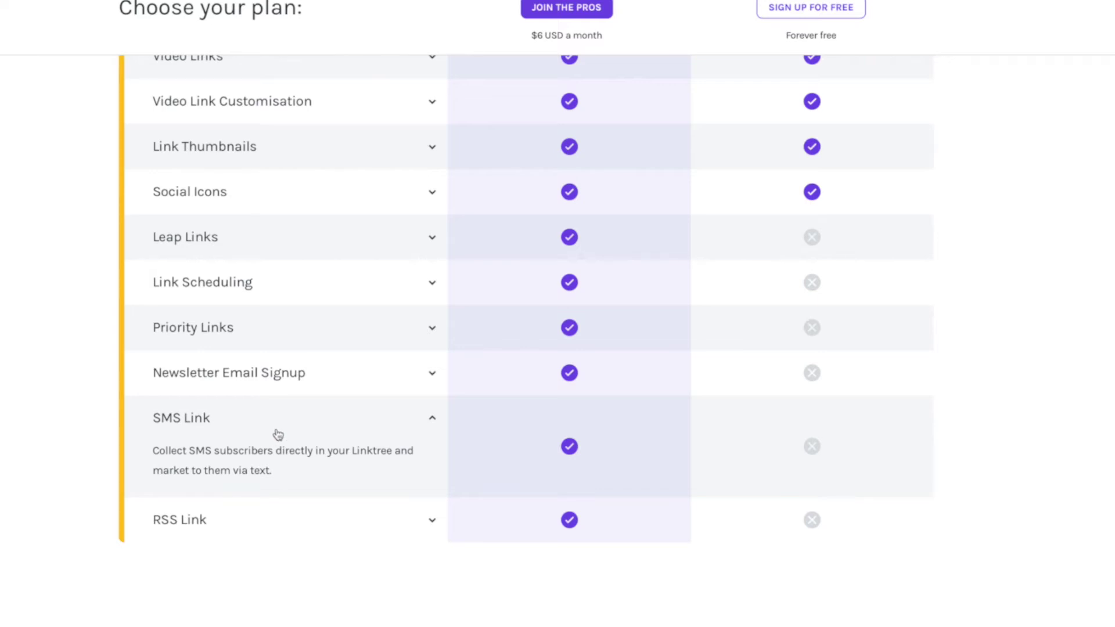
{"action": "left_click", "coordinate": [299, 531]}
{"action": "scroll", "coordinate": [298, 540], "scroll_direction": "down", "scroll_amount": 5}
{"action": "scroll", "coordinate": [298, 537], "scroll_direction": "up", "scroll_amount": 5}
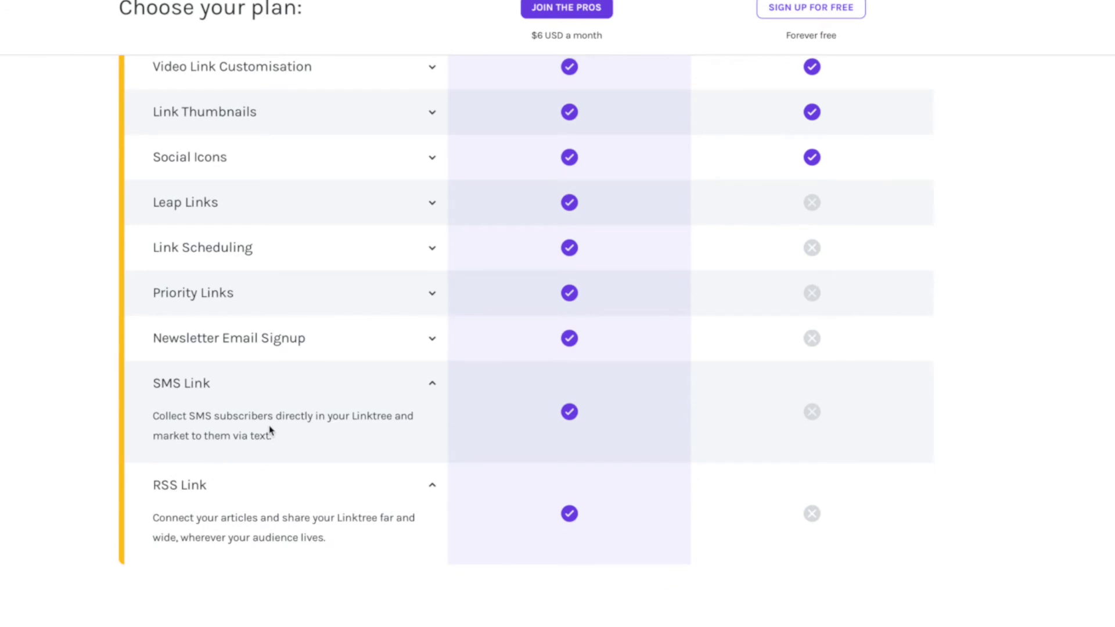
{"action": "scroll", "coordinate": [291, 488], "scroll_direction": "down", "scroll_amount": 5}
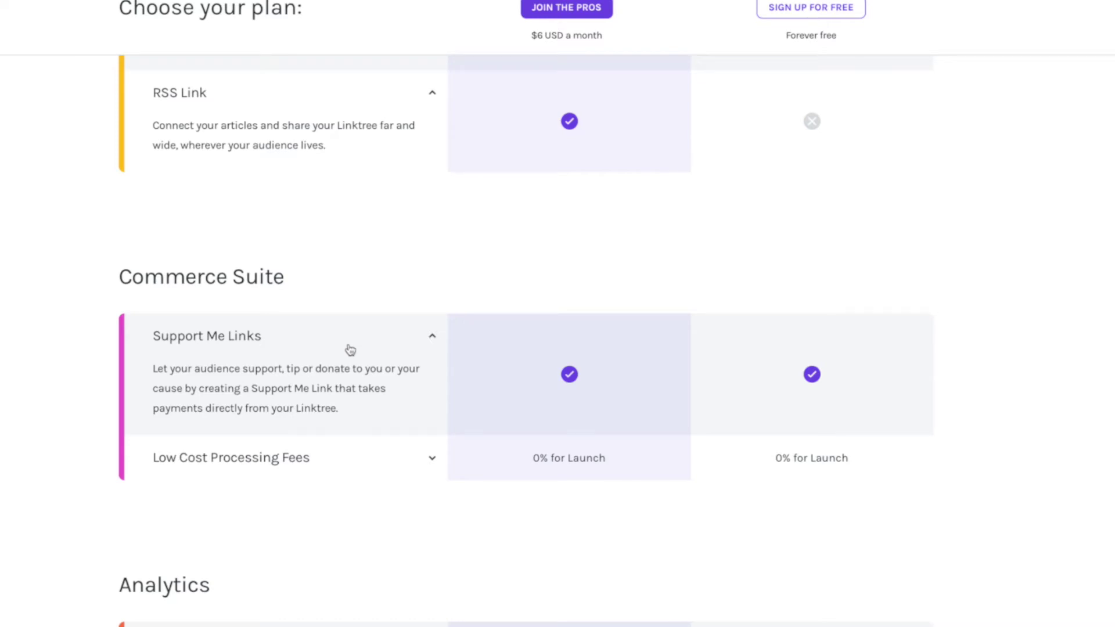
{"action": "scroll", "coordinate": [375, 395], "scroll_direction": "down", "scroll_amount": 1}
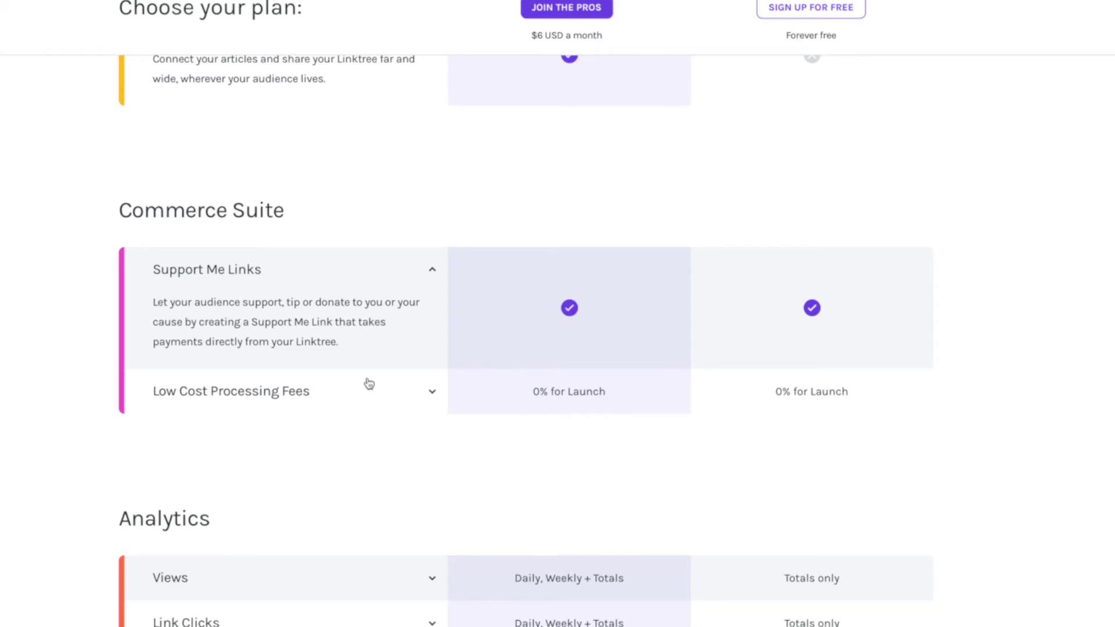
{"action": "scroll", "coordinate": [366, 395], "scroll_direction": "down", "scroll_amount": 4}
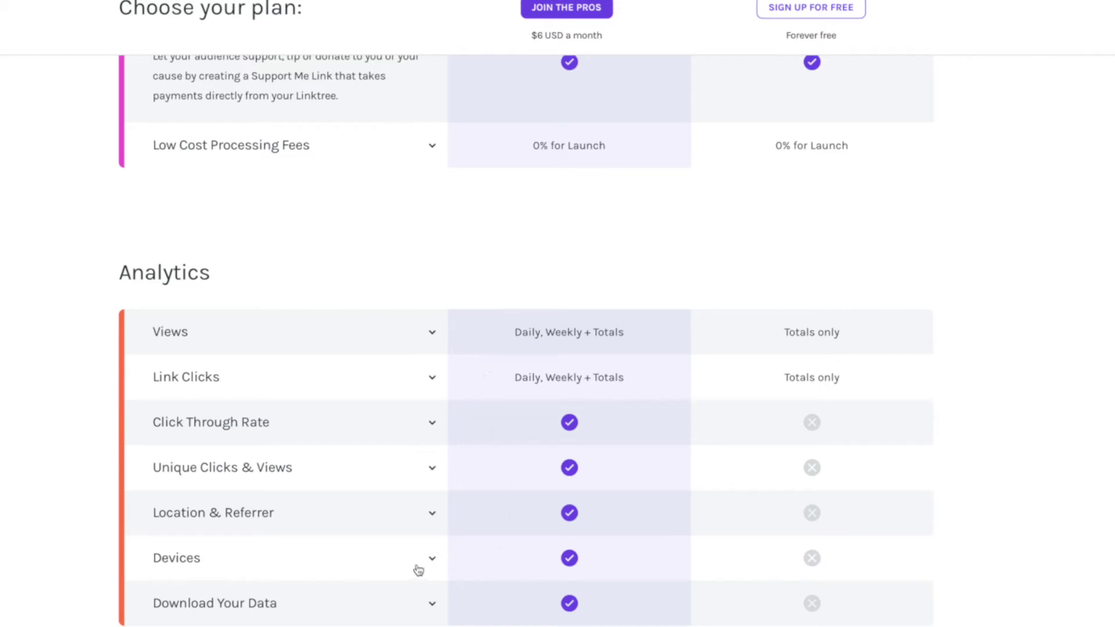
{"action": "scroll", "coordinate": [566, 499], "scroll_direction": "down", "scroll_amount": 8}
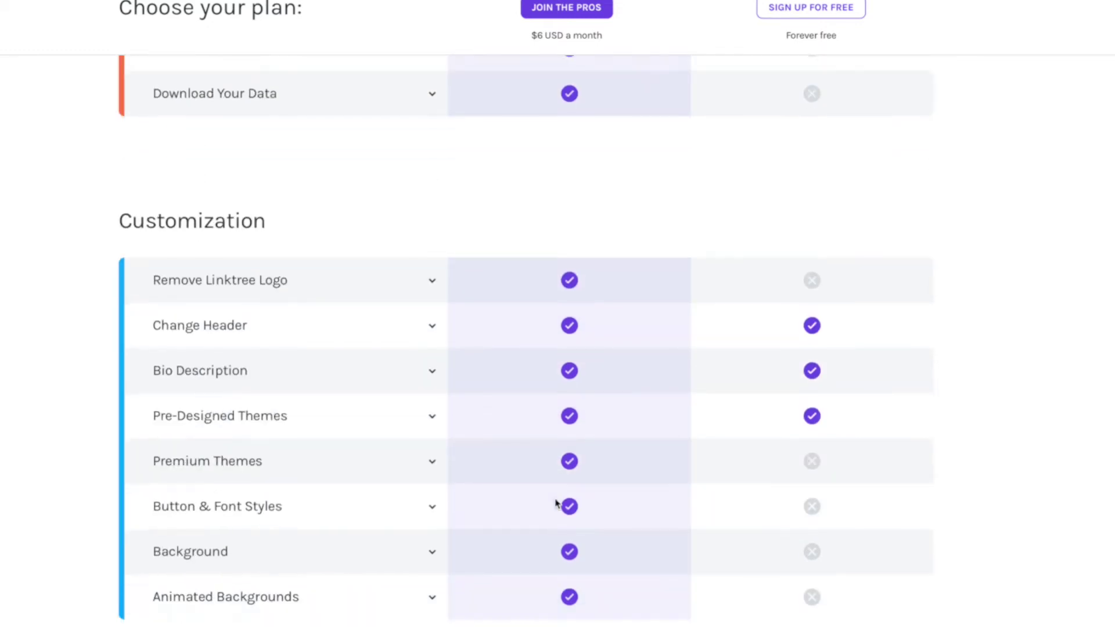
{"action": "scroll", "coordinate": [556, 502], "scroll_direction": "down", "scroll_amount": 1}
{"action": "scroll", "coordinate": [556, 503], "scroll_direction": "down", "scroll_amount": 8}
{"action": "left_click", "coordinate": [356, 494]}
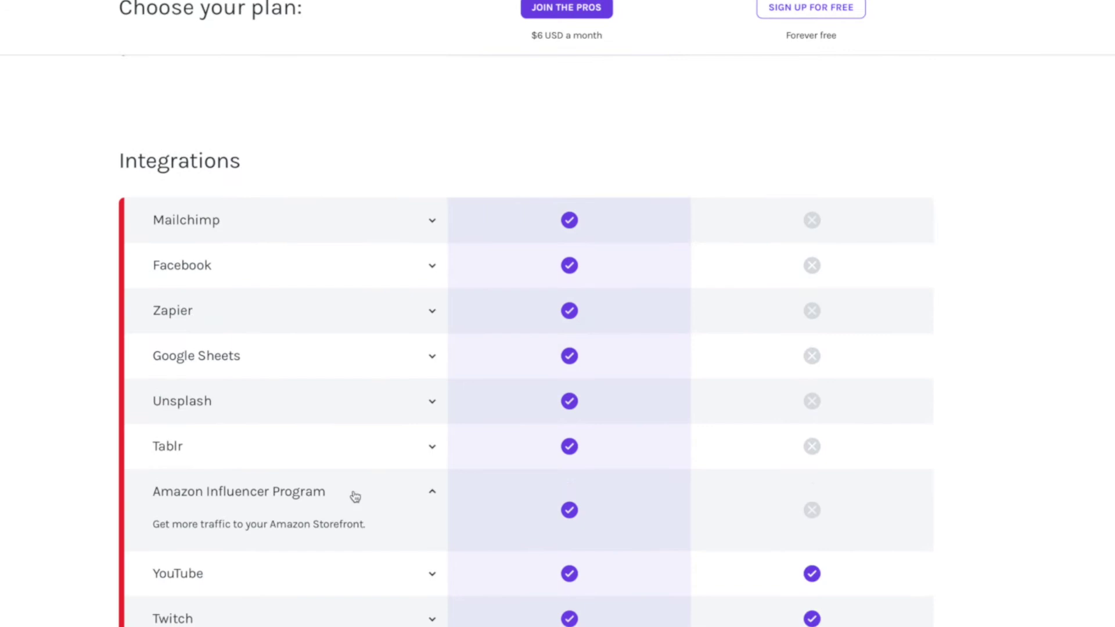
{"action": "left_click", "coordinate": [356, 494]}
{"action": "left_click", "coordinate": [356, 493]}
{"action": "left_click", "coordinate": [356, 498]}
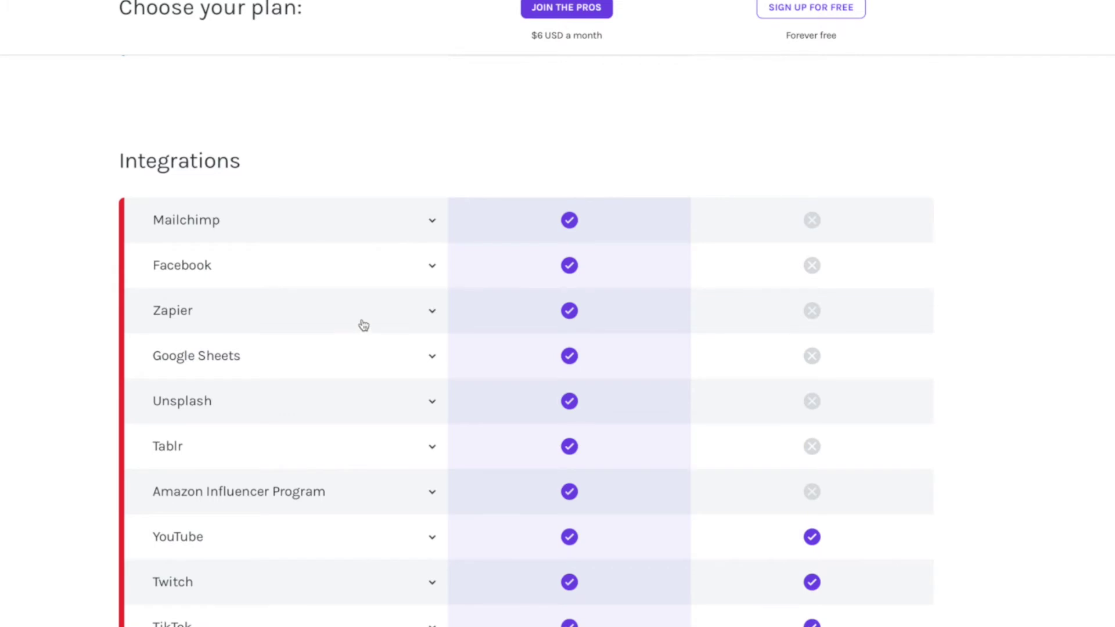
{"action": "left_click", "coordinate": [364, 324]}
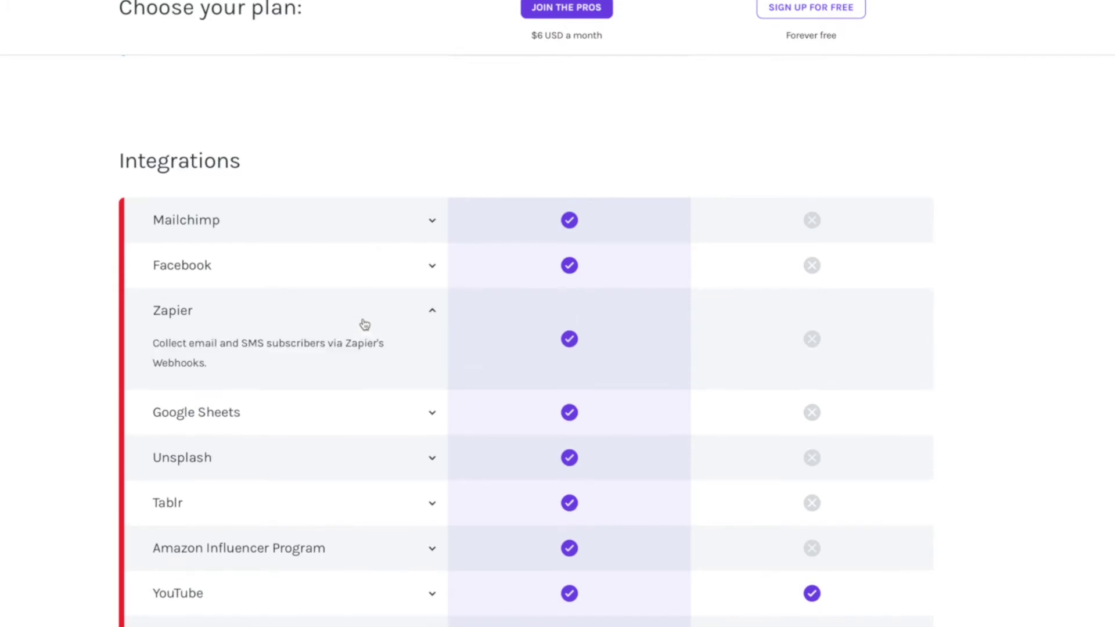
{"action": "left_click", "coordinate": [364, 324]}
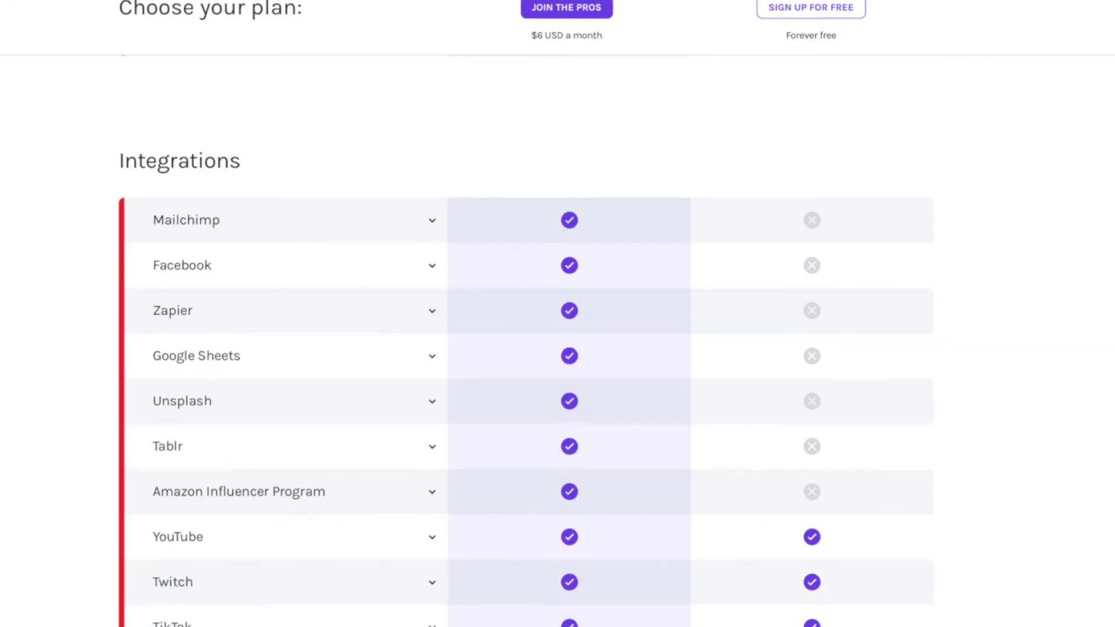
{"action": "scroll", "coordinate": [1081, 586], "scroll_direction": "down", "scroll_amount": 5}
{"action": "scroll", "coordinate": [557, 313], "scroll_direction": "down", "scroll_amount": 5}
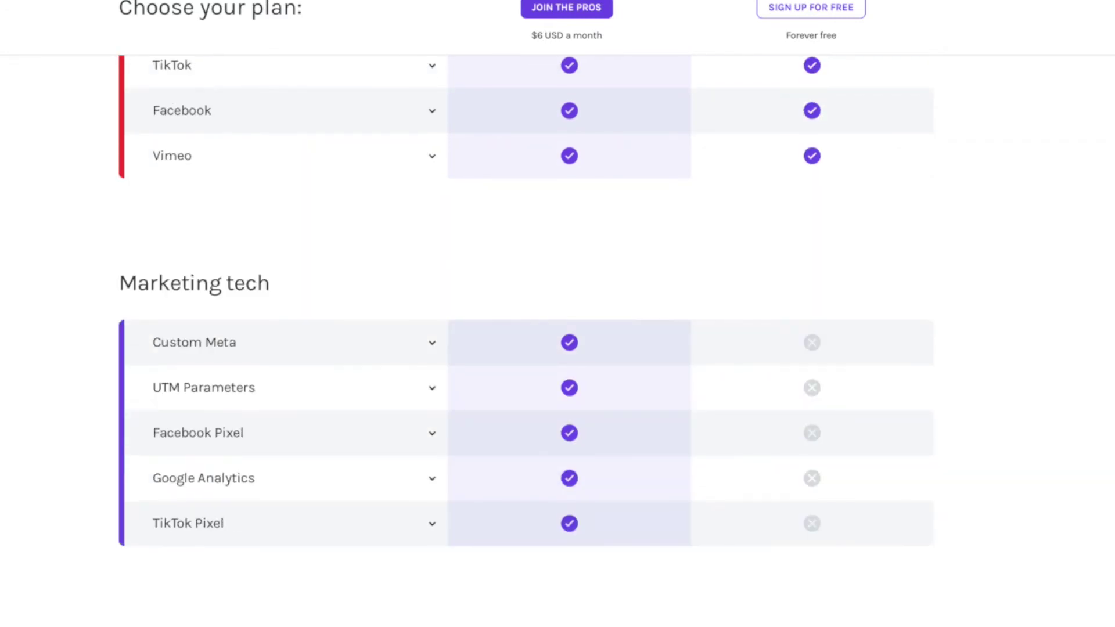
{"action": "scroll", "coordinate": [557, 314], "scroll_direction": "down", "scroll_amount": 5}
{"action": "scroll", "coordinate": [557, 314], "scroll_direction": "up", "scroll_amount": 6}
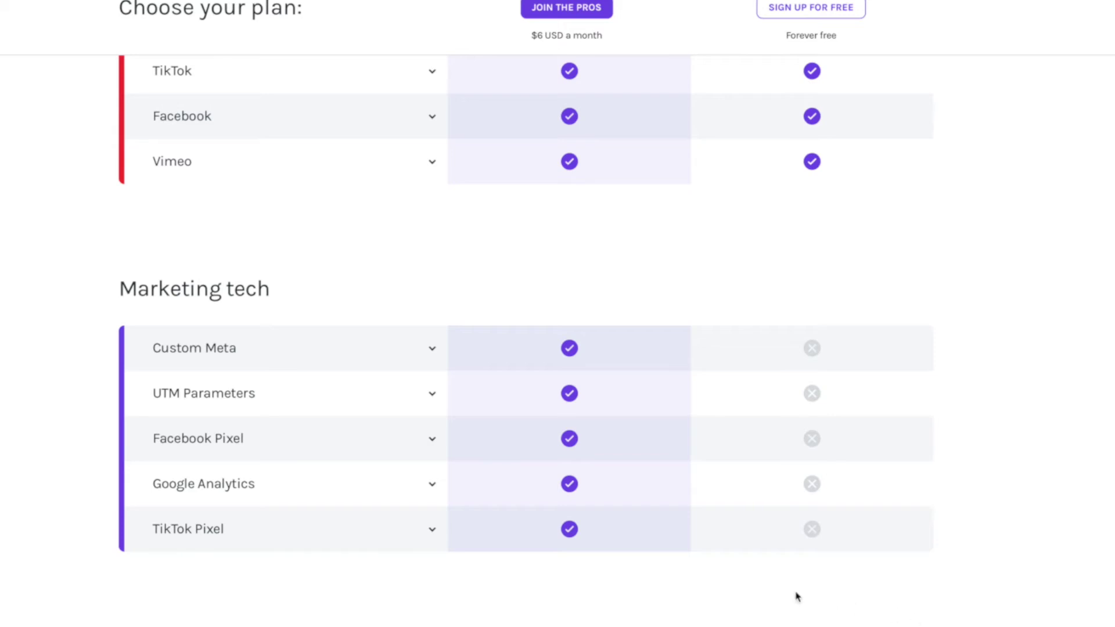
{"action": "scroll", "coordinate": [468, 587], "scroll_direction": "down", "scroll_amount": 5}
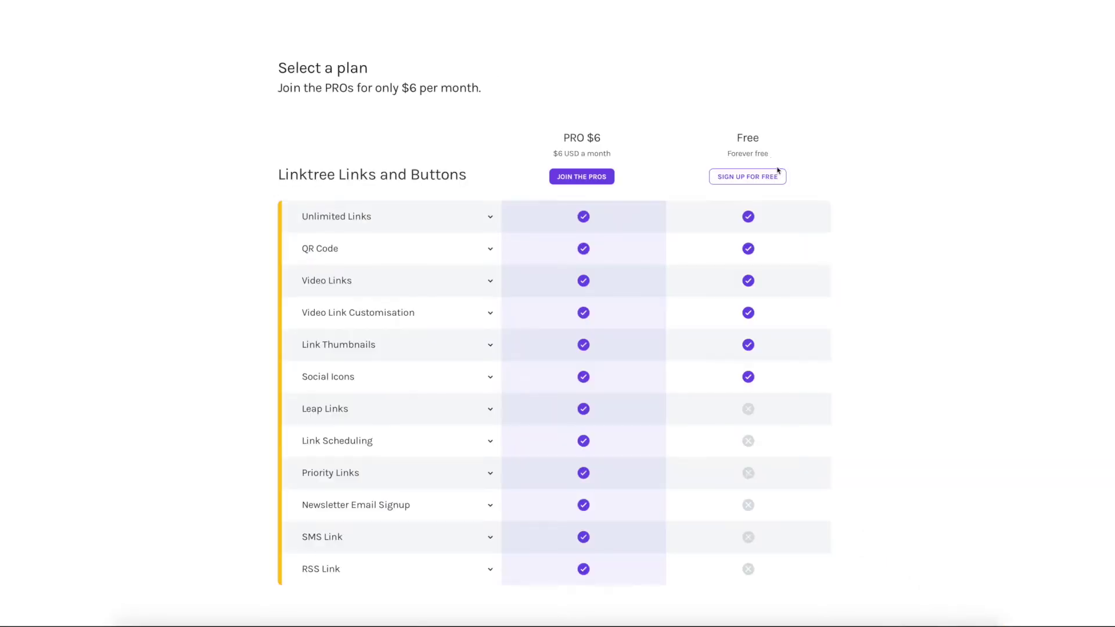
- Submit the confirmation details and continue to the new account's Linktree dashboard
{"action": "left_click", "coordinate": [777, 173]}
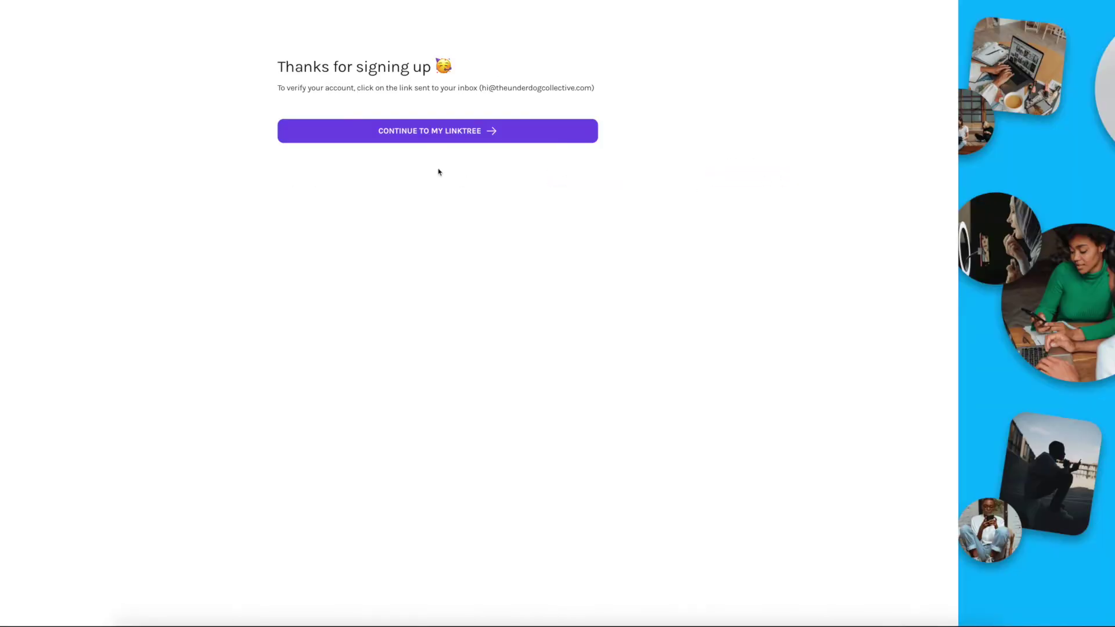
{"action": "left_click", "coordinate": [449, 141]}
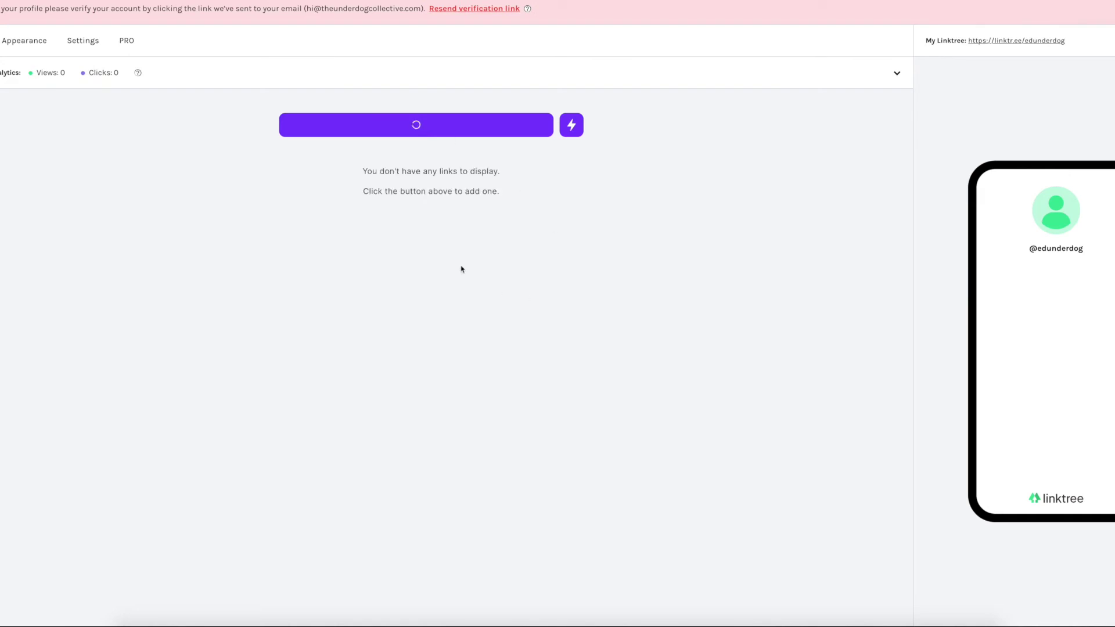
- Add a new empty link at the top and switch off the Buy me a coffee link
{"action": "left_click", "coordinate": [395, 129]}
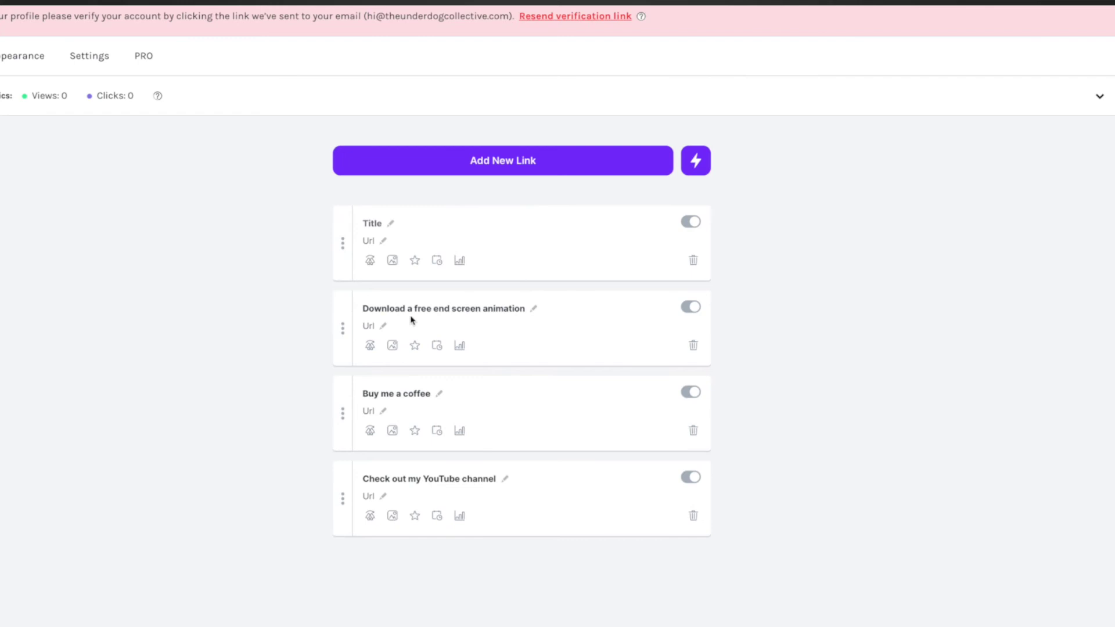
{"action": "left_click", "coordinate": [692, 222]}
{"action": "left_click", "coordinate": [695, 306]}
{"action": "left_click", "coordinate": [700, 390]}
- Check the new link's analytics, scheduling and other options, then choose Set Thumbnail
{"action": "left_click", "coordinate": [459, 260]}
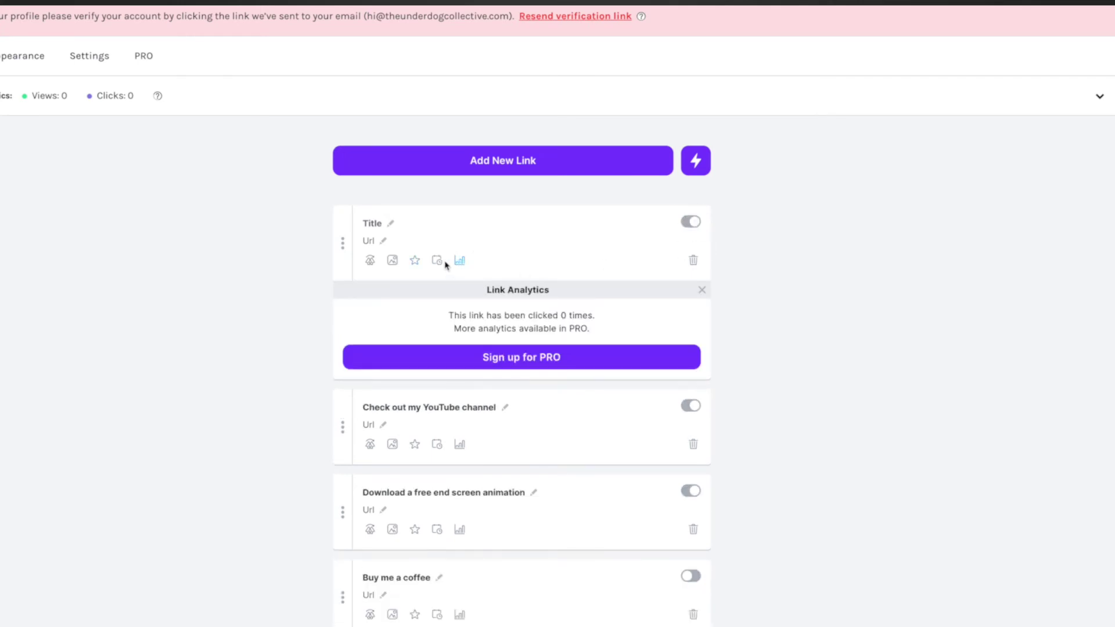
{"action": "left_click", "coordinate": [437, 261]}
{"action": "left_click", "coordinate": [419, 261]}
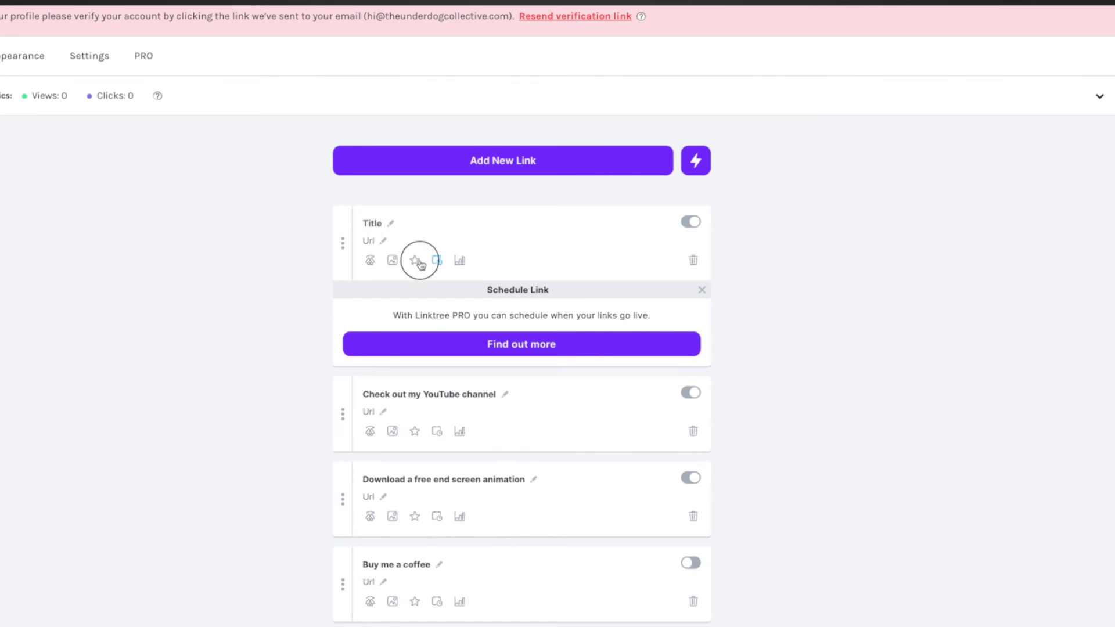
{"action": "left_click", "coordinate": [383, 262]}
{"action": "left_click", "coordinate": [392, 262]}
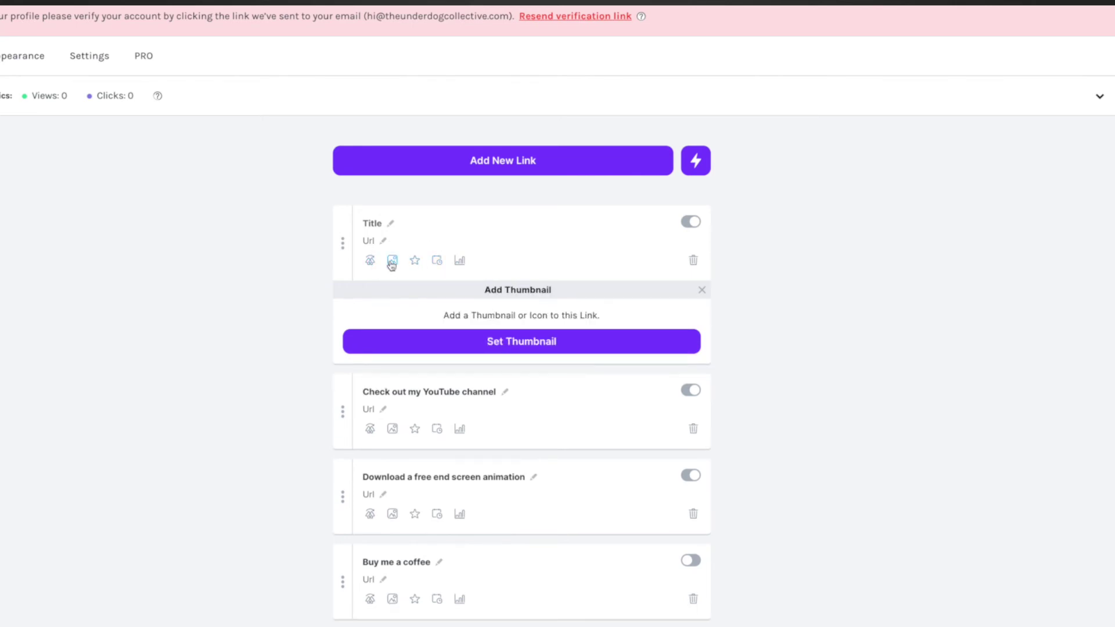
{"action": "left_click", "coordinate": [509, 337]}
- Set the Skype icon from the icon library as the new link's thumbnail, then go to Appearance
{"action": "left_click", "coordinate": [744, 406]}
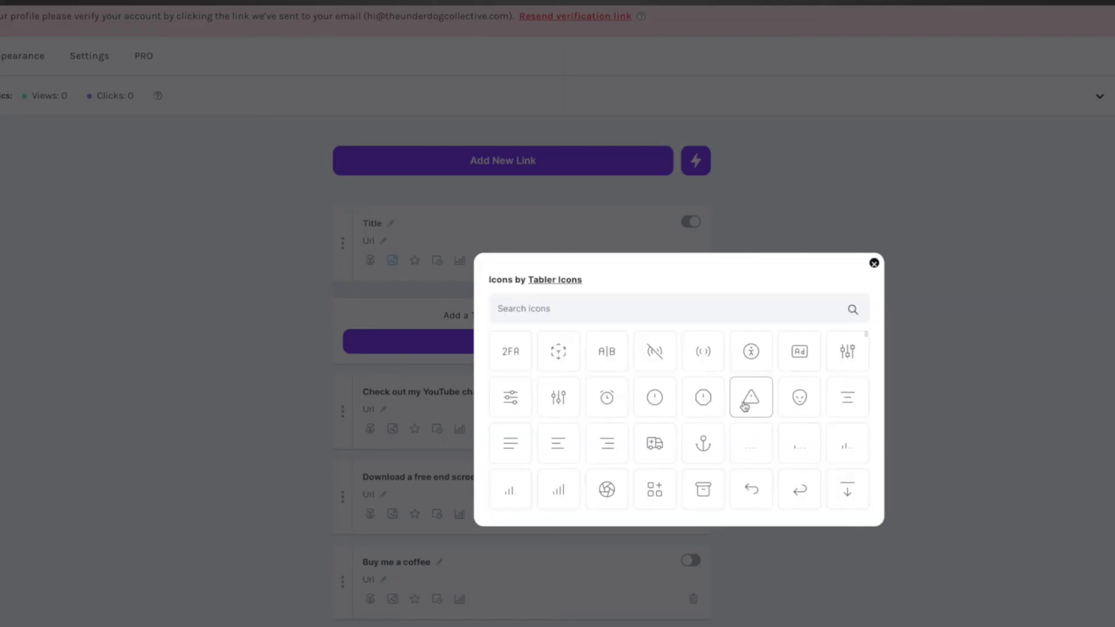
{"action": "scroll", "coordinate": [769, 423], "scroll_direction": "down", "scroll_amount": 10}
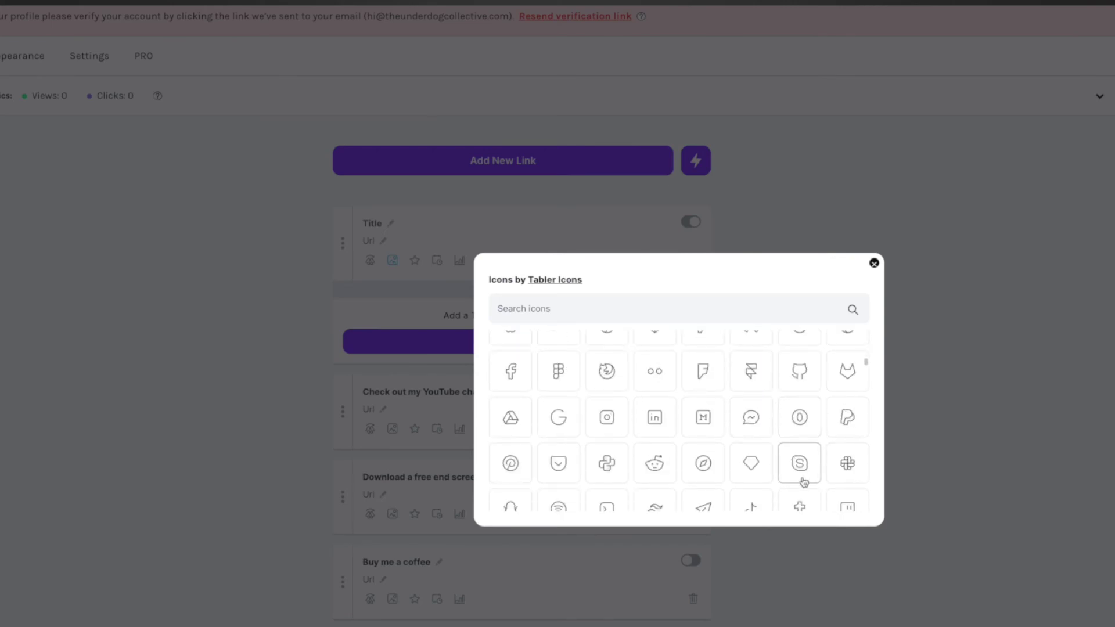
{"action": "left_click", "coordinate": [800, 464]}
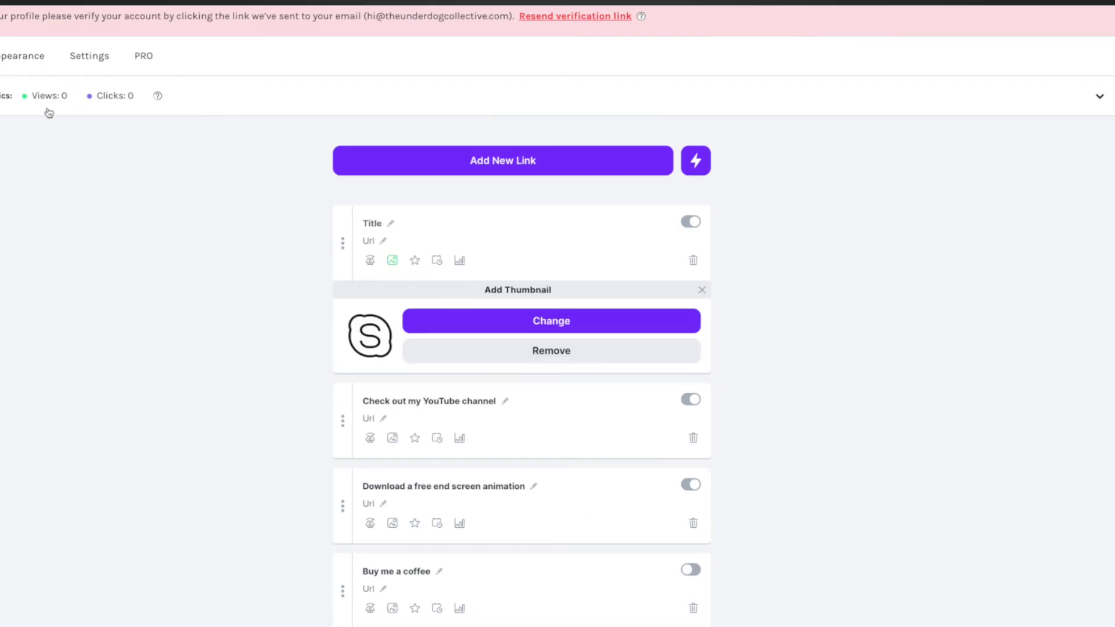
{"action": "left_click", "coordinate": [14, 56]}
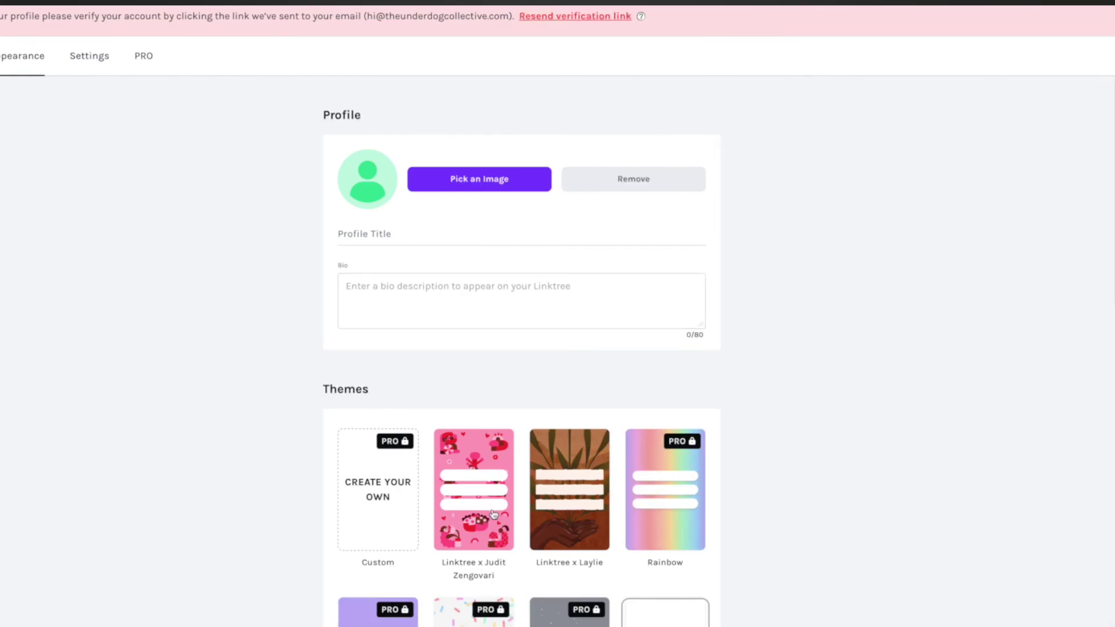
- Choose the blue Spray gradient theme card, then click into the profile Bio box
{"action": "scroll", "coordinate": [493, 513], "scroll_direction": "down", "scroll_amount": 2}
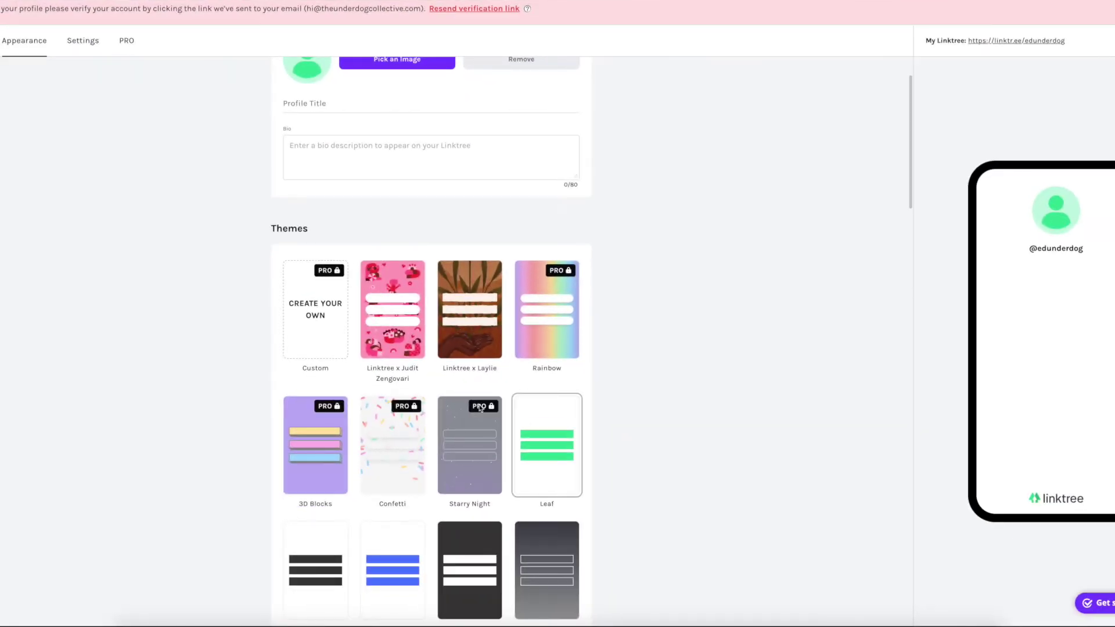
{"action": "scroll", "coordinate": [474, 555], "scroll_direction": "down", "scroll_amount": 2}
{"action": "scroll", "coordinate": [458, 555], "scroll_direction": "down", "scroll_amount": 2}
{"action": "left_click", "coordinate": [530, 482]}
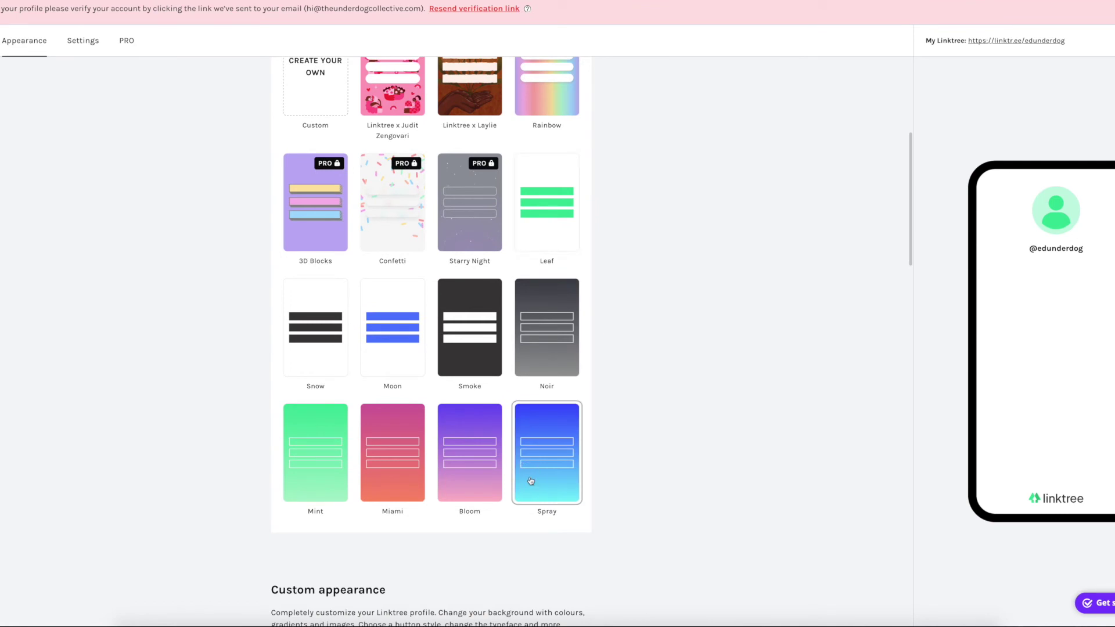
{"action": "scroll", "coordinate": [530, 481], "scroll_direction": "up", "scroll_amount": 5}
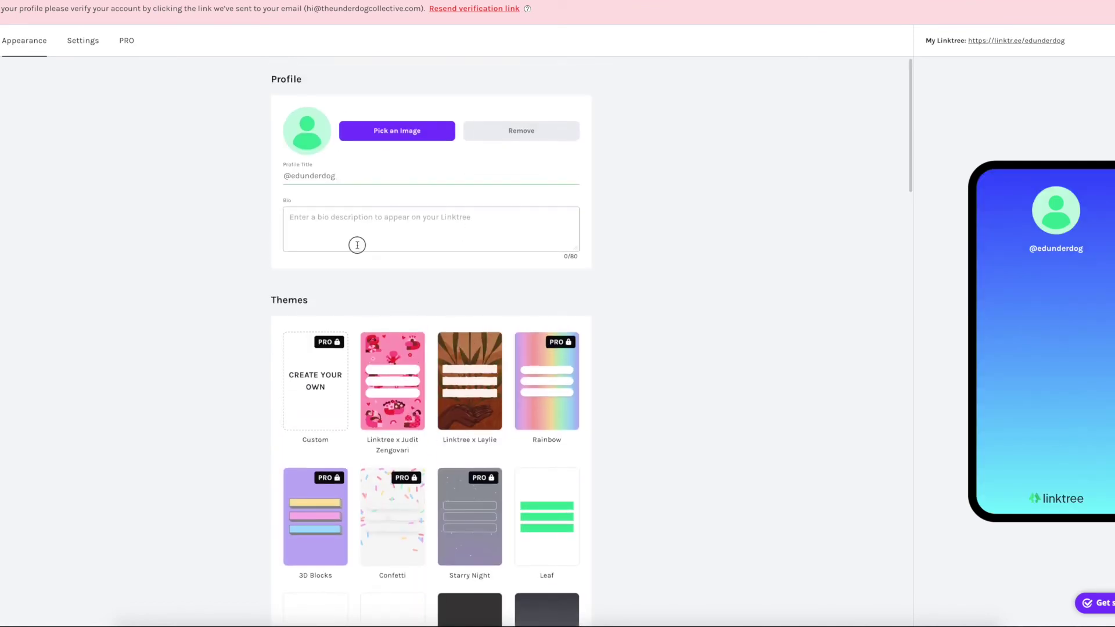
{"action": "left_click", "coordinate": [357, 245]}
- In Settings, view Commerce Integrations, close the payment-provider picker, and jump to Sensitive Material
{"action": "left_click", "coordinate": [82, 40]}
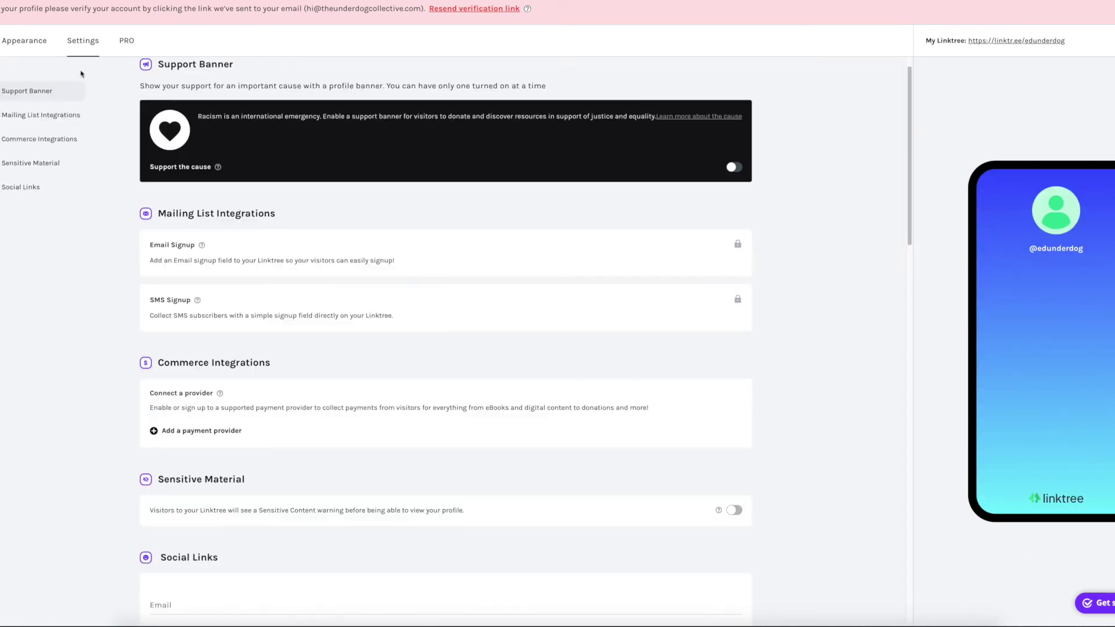
{"action": "left_click", "coordinate": [53, 139]}
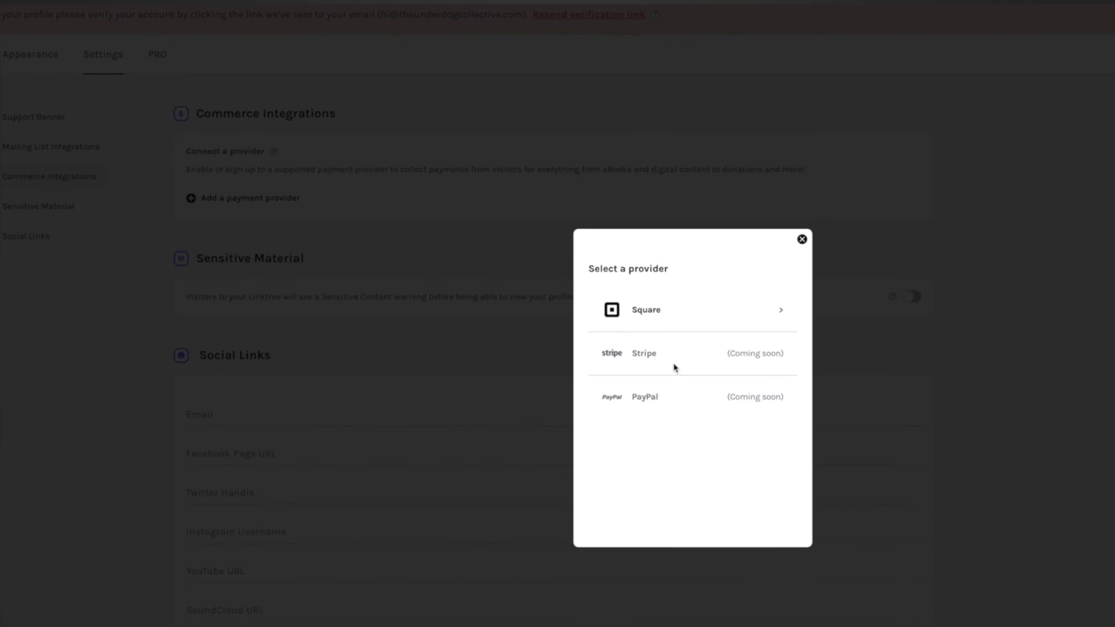
{"action": "left_click", "coordinate": [801, 240]}
{"action": "left_click", "coordinate": [36, 208]}
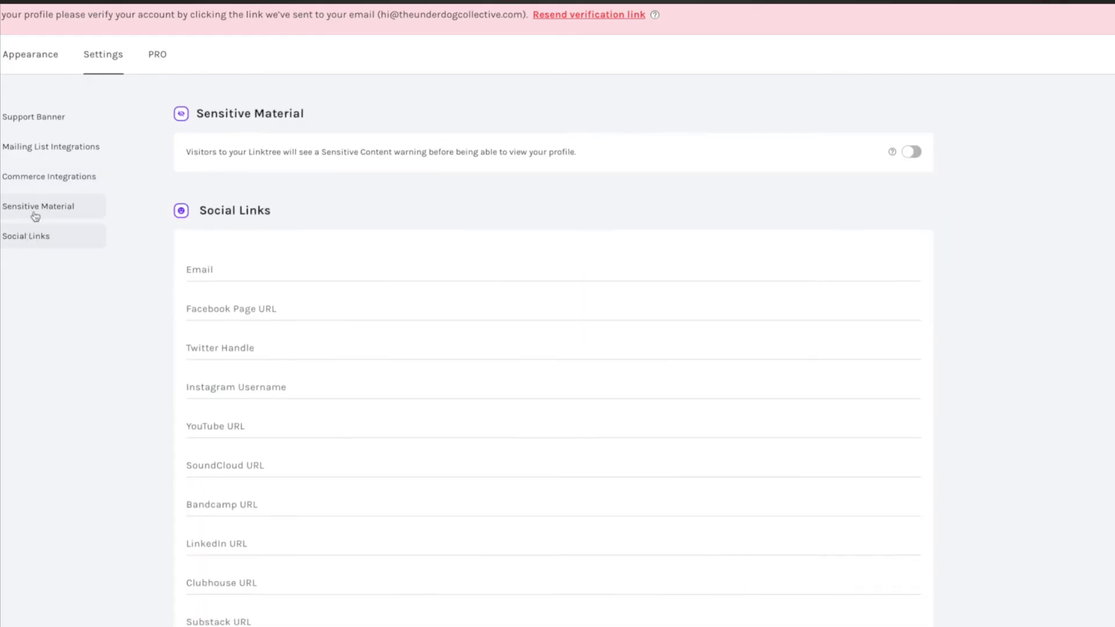